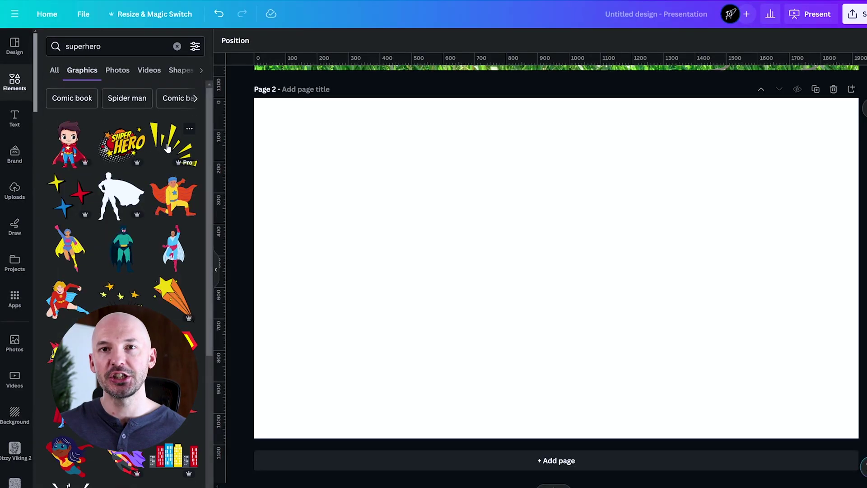
Step: Add the red-haired superhero across the right half and the black-suited hero at bottom-left
scroll(167, 149, down, 15)
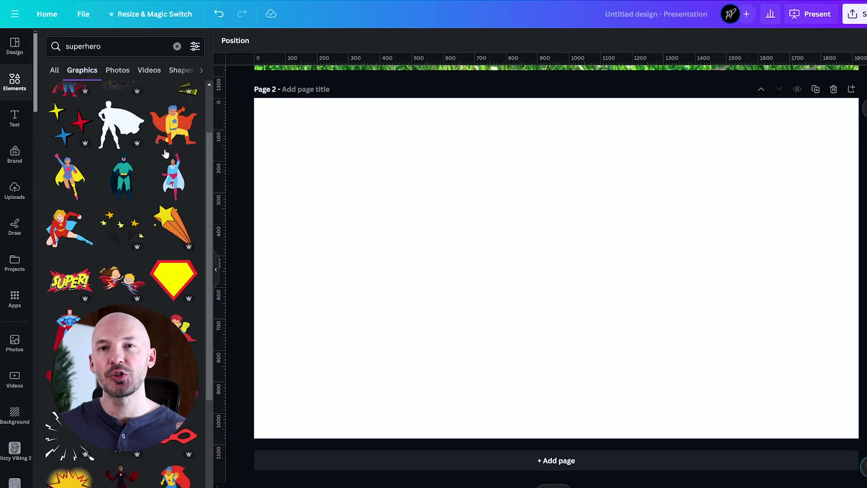
drag(68, 347, 591, 310)
drag(590, 440, 461, 433)
scroll(163, 274, down, 5)
click(176, 319)
drag(387, 246, 510, 342)
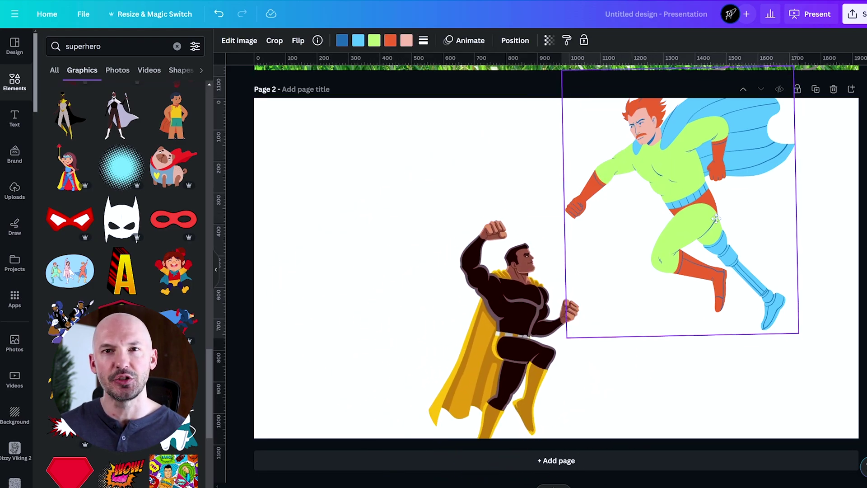
click(496, 316)
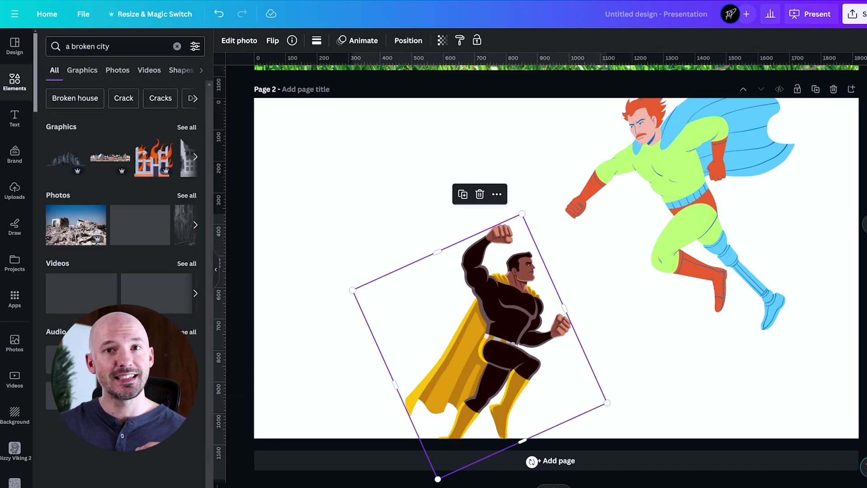
Step: Search Elements for broken city graphics and add ruined building graphics to the page
click(82, 70)
click(67, 147)
key(ctrl+z)
click(76, 216)
click(68, 225)
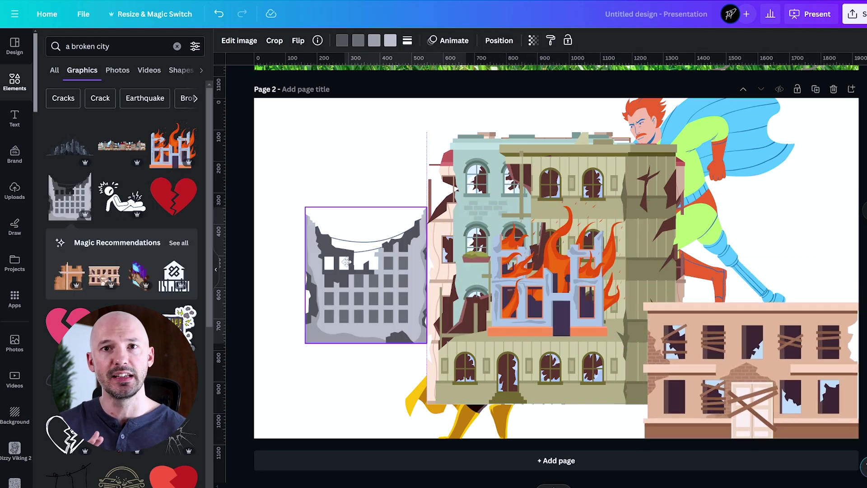
Step: Arrange the ruins: grey ruin upper left, burning building resized, teal left, beige building centred
drag(346, 262, 298, 183)
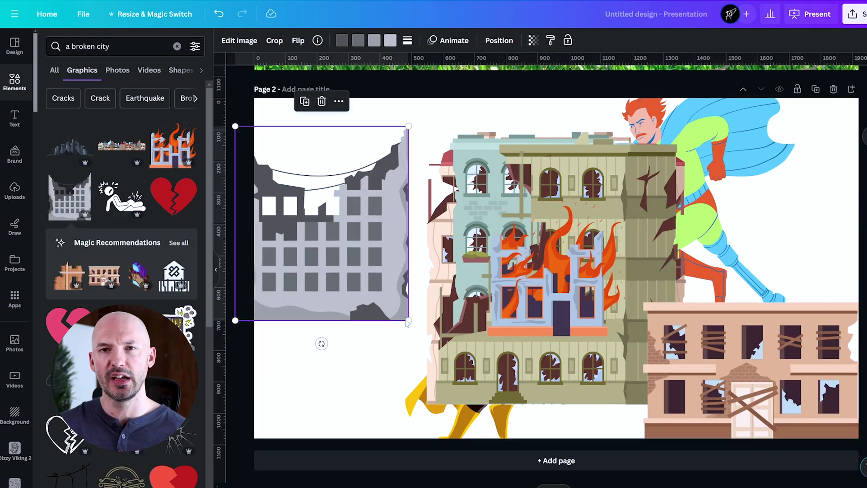
drag(551, 271, 322, 336)
mouse_move(533, 225)
mouse_down()
mouse_move(538, 266)
mouse_move(742, 347)
mouse_up()
click(533, 271)
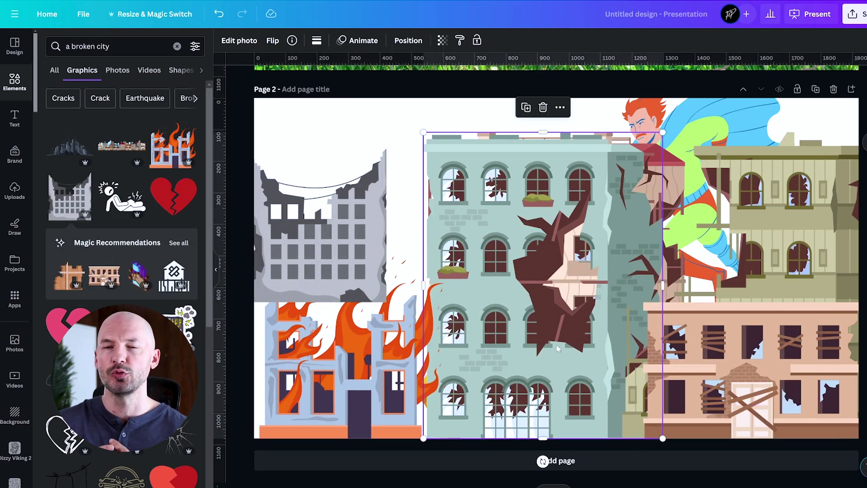
drag(532, 271, 384, 271)
drag(587, 226, 587, 357)
Step: Adjust layer order, rotate the black superhero, and shrink the grey ruin to the bottom-left
click(655, 204)
click(514, 40)
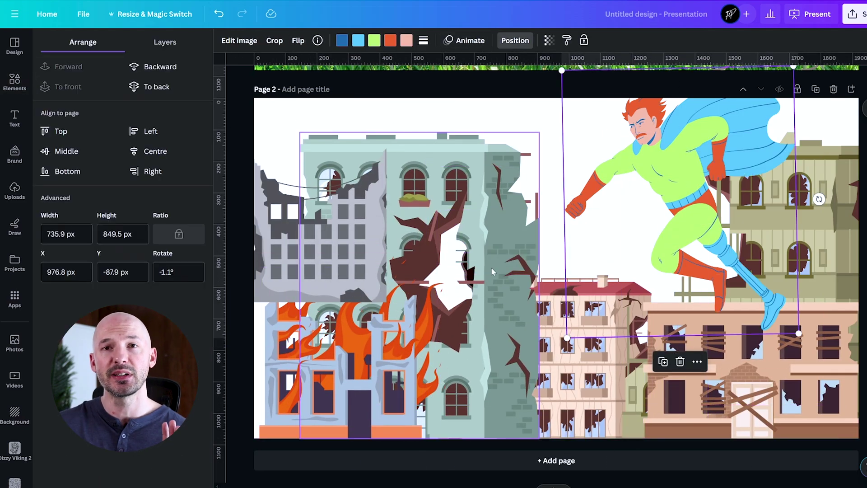
key(ctrl+v)
drag(416, 290, 435, 319)
drag(291, 194, 256, 410)
drag(393, 204, 347, 203)
Step: Add a 'night sky' photo, stretch it to fill the page, and send it to back
click(15, 82)
text(night sky)
key(Return)
click(75, 157)
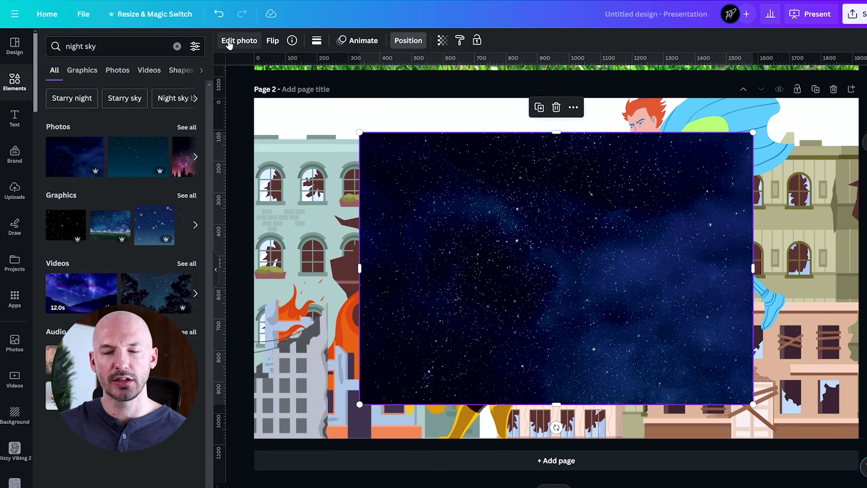
drag(751, 405, 858, 452)
drag(542, 271, 438, 252)
click(408, 40)
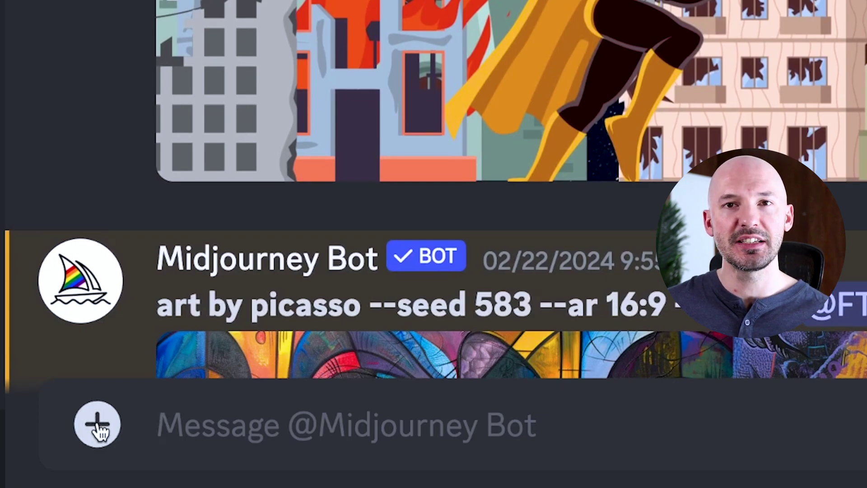
Step: Upload Canva.webp from Downloads as an attachment to a new message
click(96, 427)
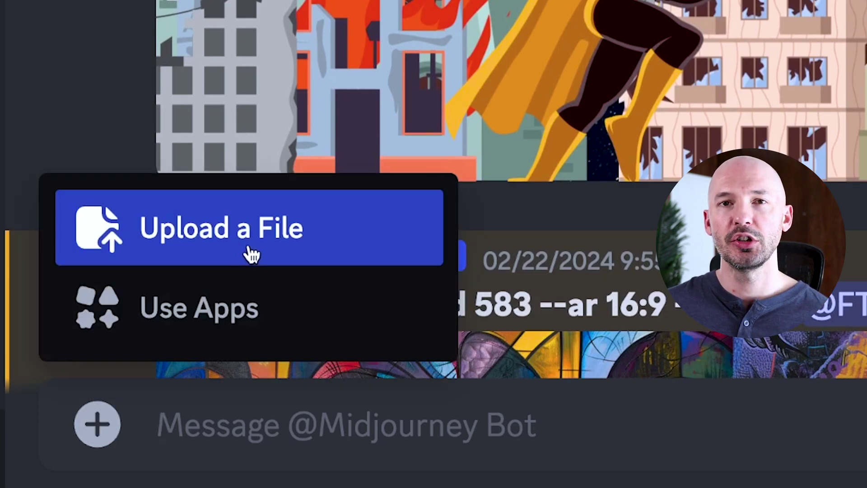
click(220, 261)
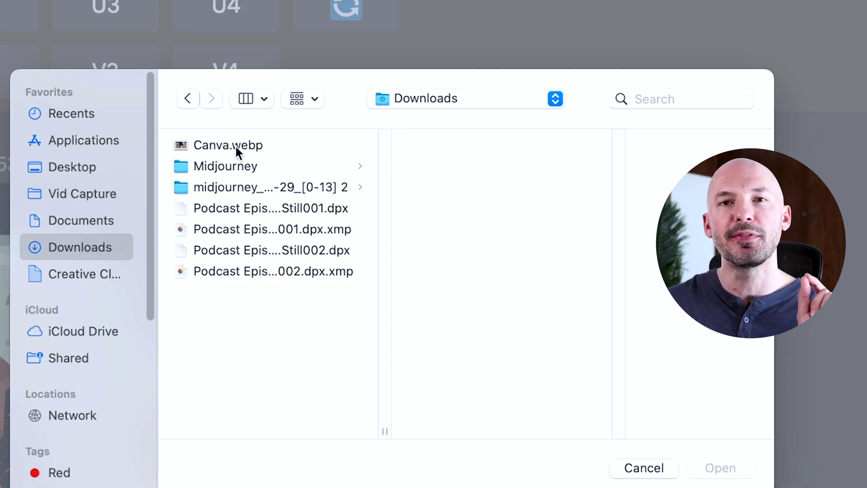
double_click(236, 149)
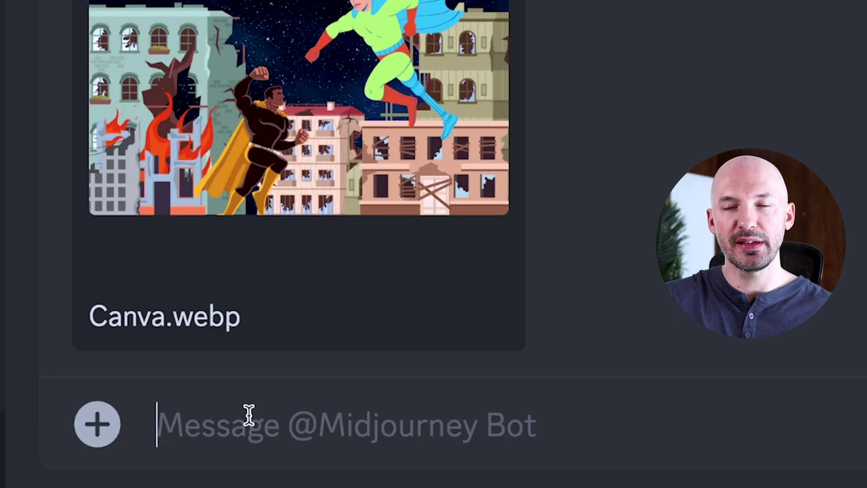
Step: Send the image, then write a fight-scene /imagine prompt with its link and --iw .5
key(Return)
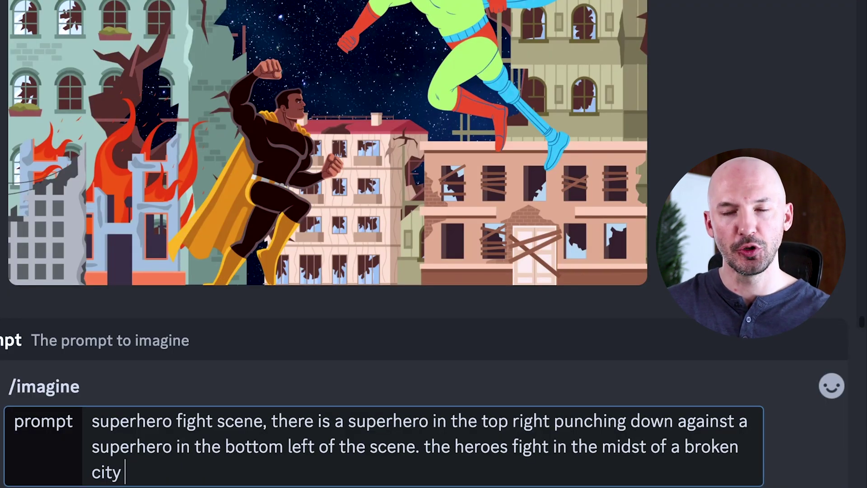
click(195, 145)
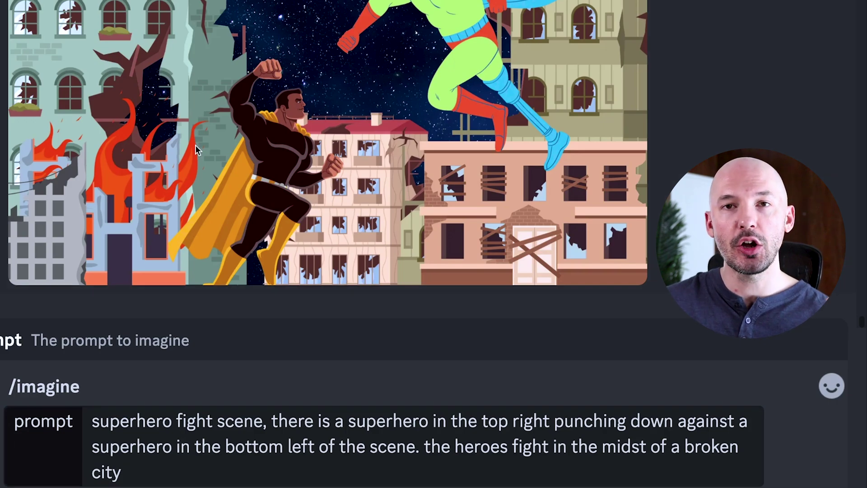
drag(195, 146, 156, 473)
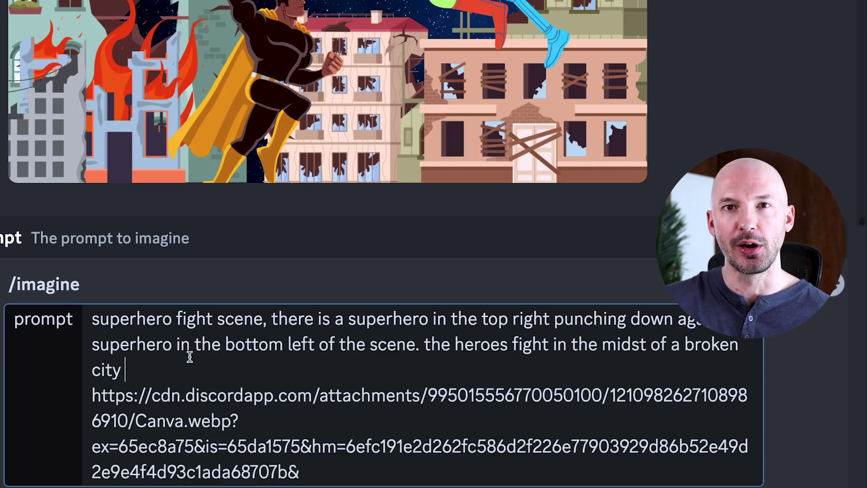
triple_click(274, 424)
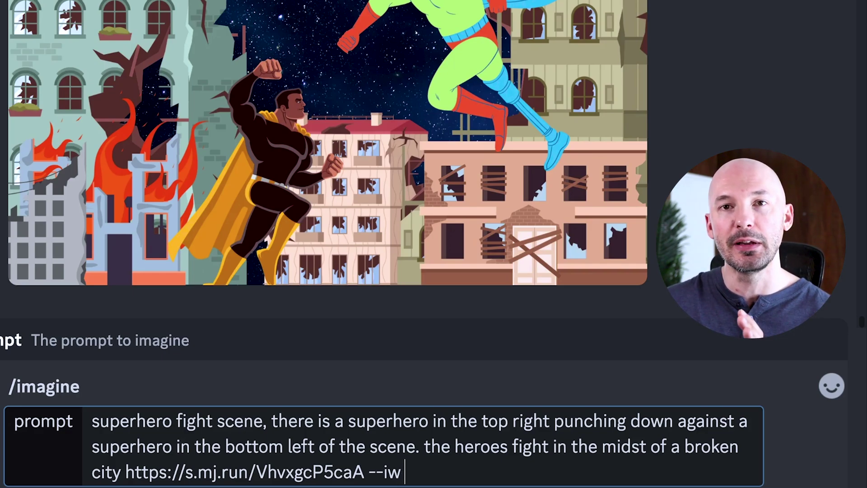
text(.5)
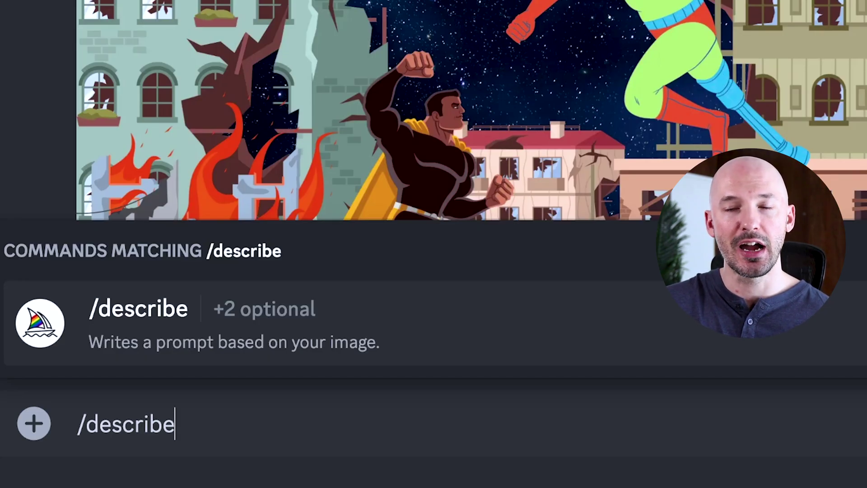
Step: Choose the /describe command to get prompts written from an image
key(Return)
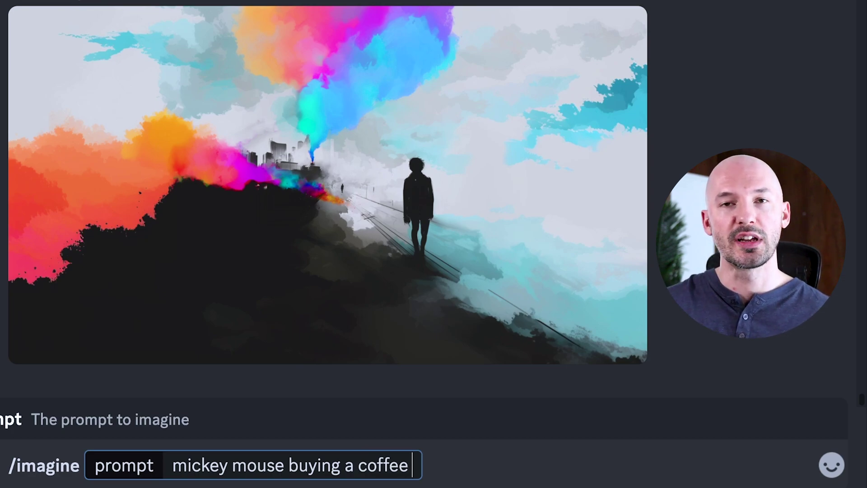
Step: Add --sref with the colourful painting's image link after 'mickey mouse buying a coffee'
text(--)
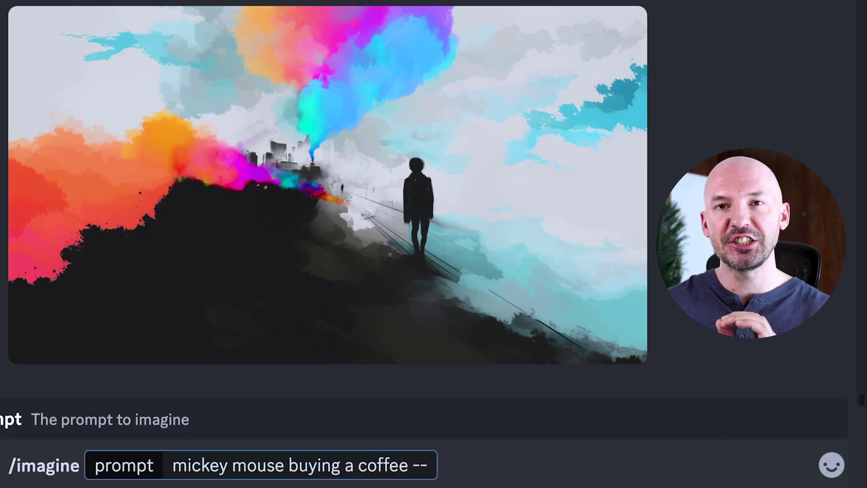
text(sref)
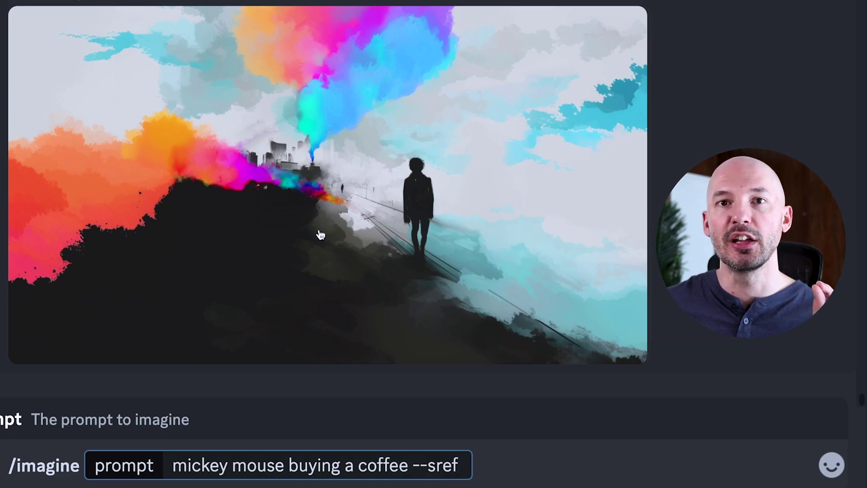
drag(380, 262, 446, 455)
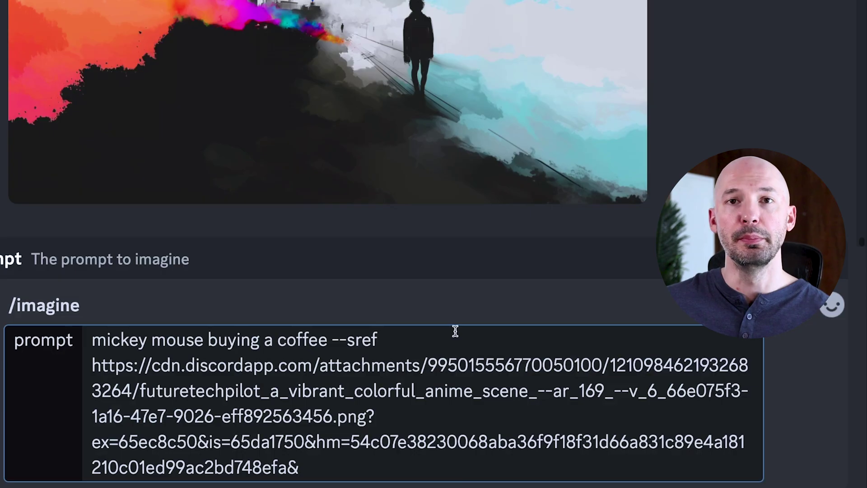